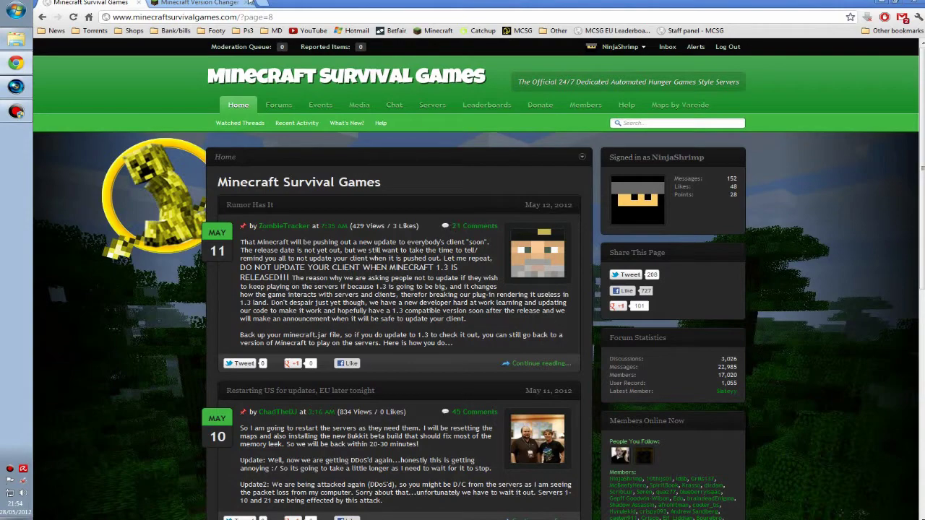
Switch Chrome to the 'Minecraft Version Changer' forum topic tab
left_click(196, 3)
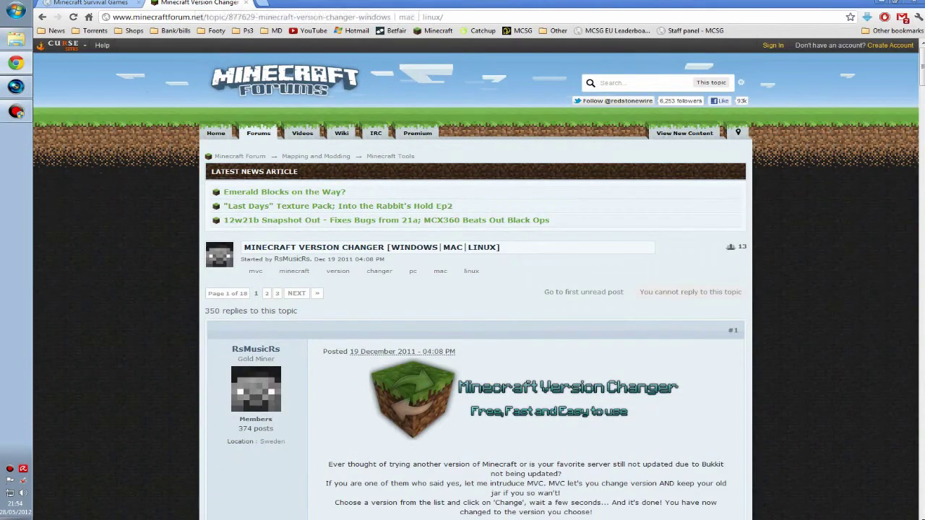
Scroll the MVC post past Virus Scan and Features to the Download links
scroll(914, 73, "down", 3)
scroll(704, 169, "down", 2)
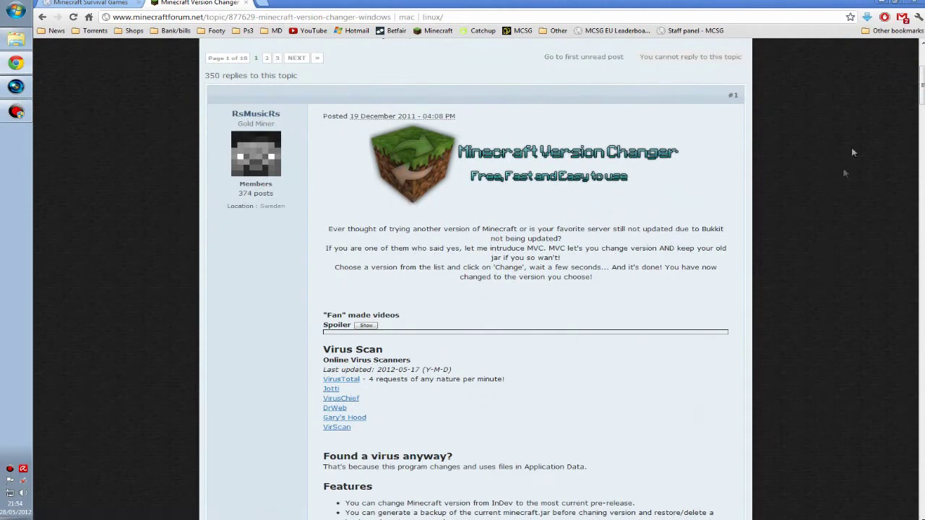
left_click_drag(922, 83, 922, 141)
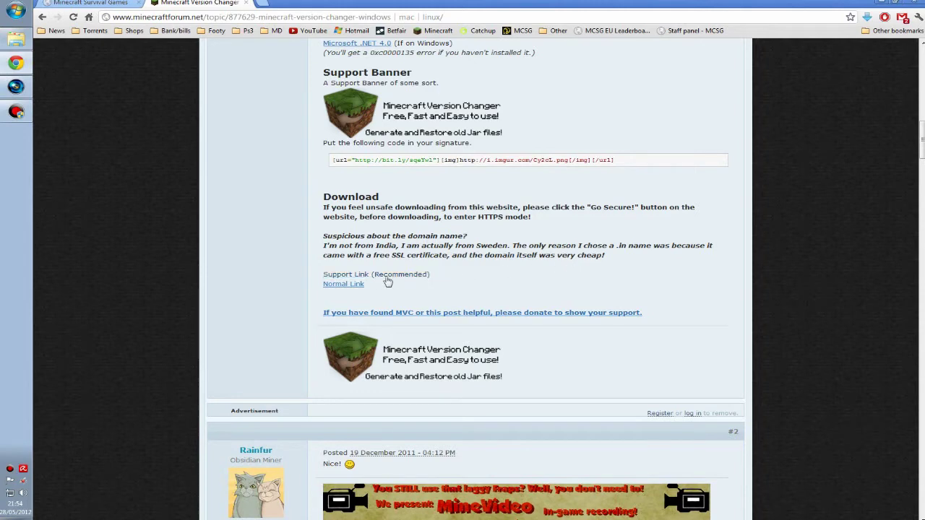
With Chrome minimized, extract the MVC archive to MVC\ and confirm overwriting the old files
left_click(877, 3)
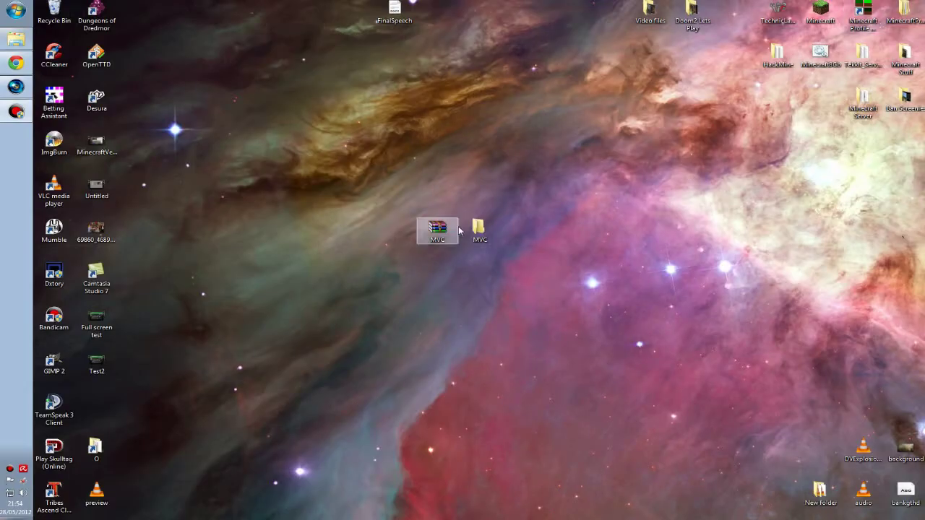
left_click_drag(448, 231, 363, 231)
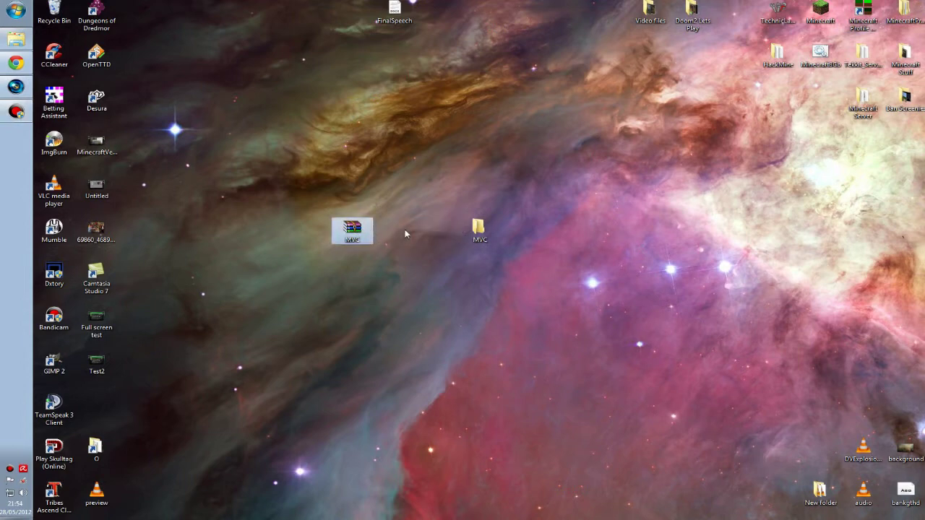
right_click(359, 230)
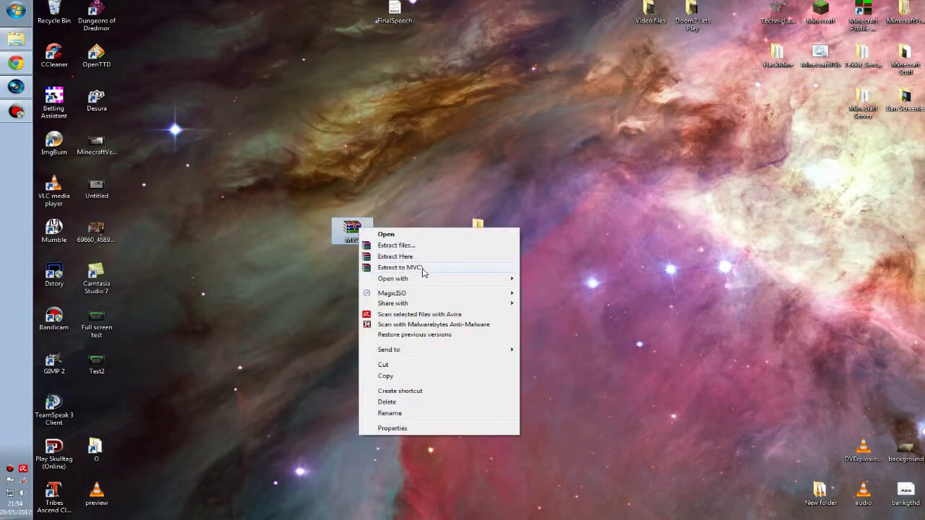
left_click(423, 268)
left_click(460, 316)
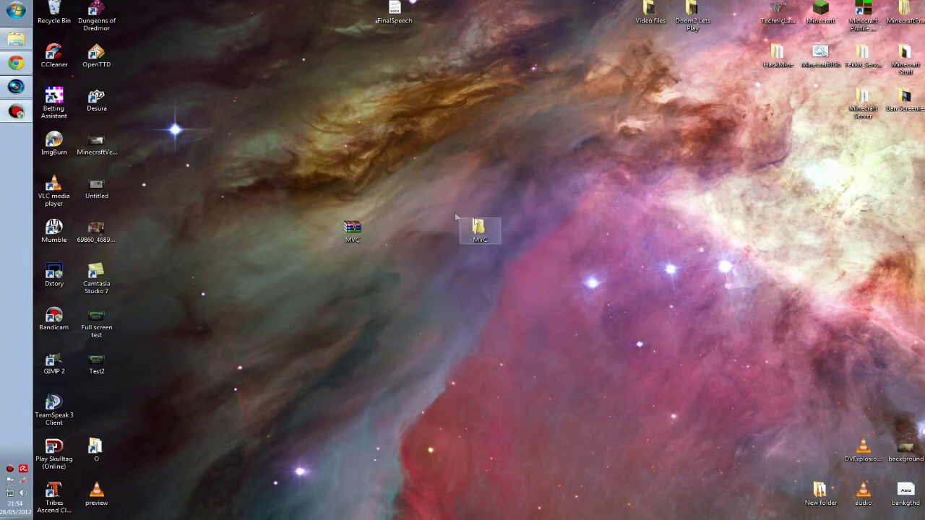
Open the MVC folder, read the Readme, then launch Minecraft Version Changer
double_click(483, 237)
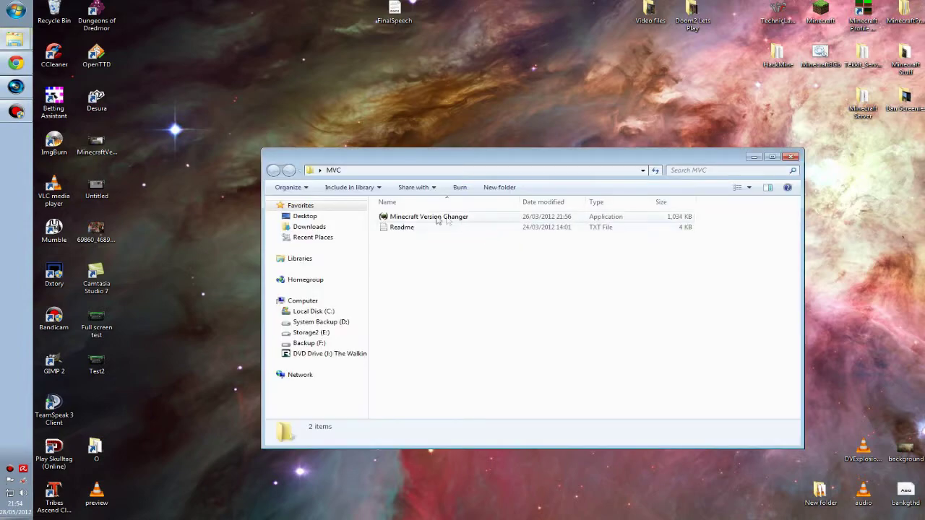
double_click(408, 229)
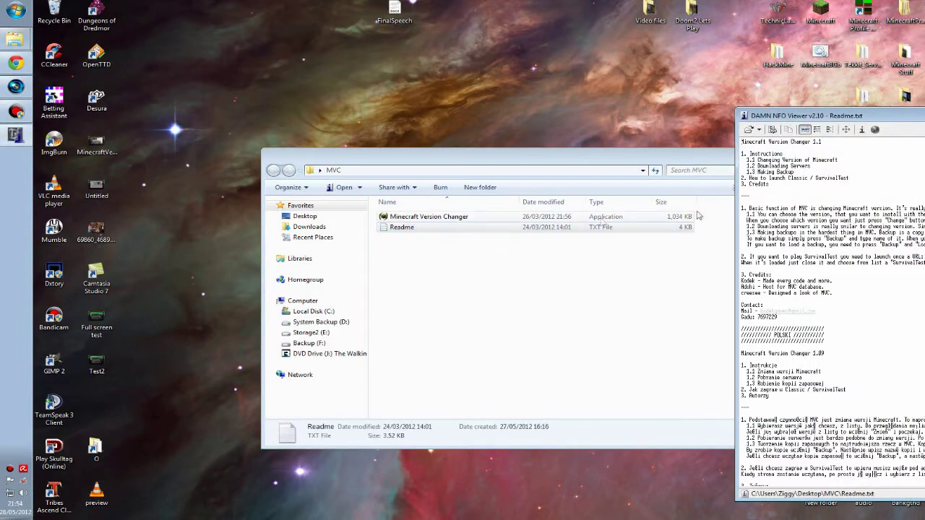
left_click_drag(825, 119, 283, 119)
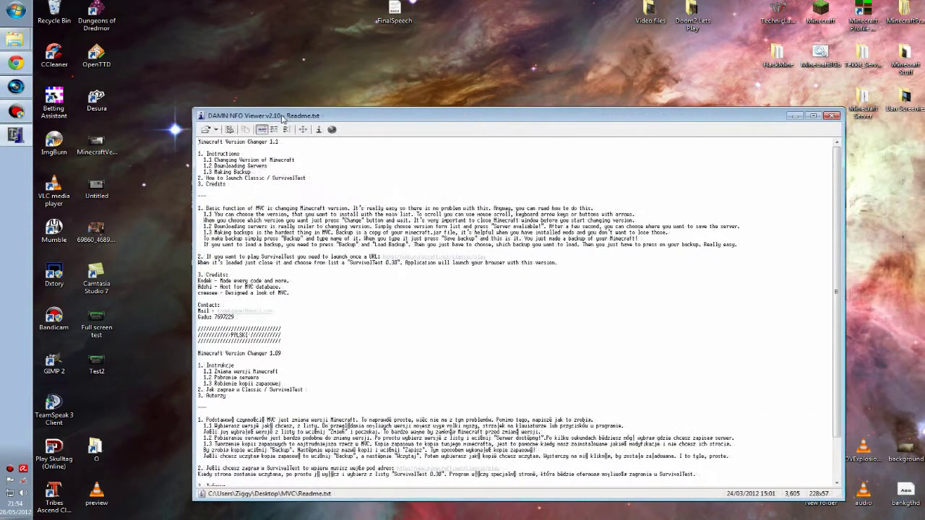
left_click(833, 117)
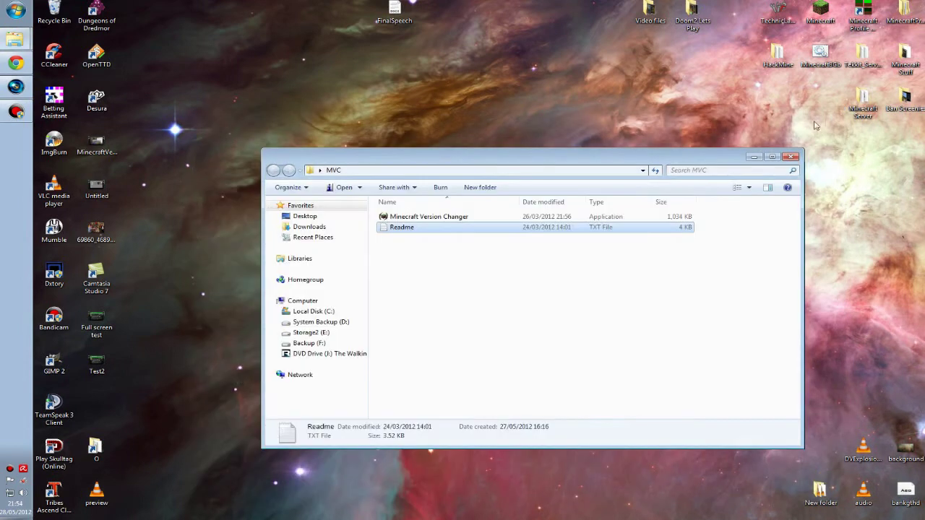
left_click(397, 220)
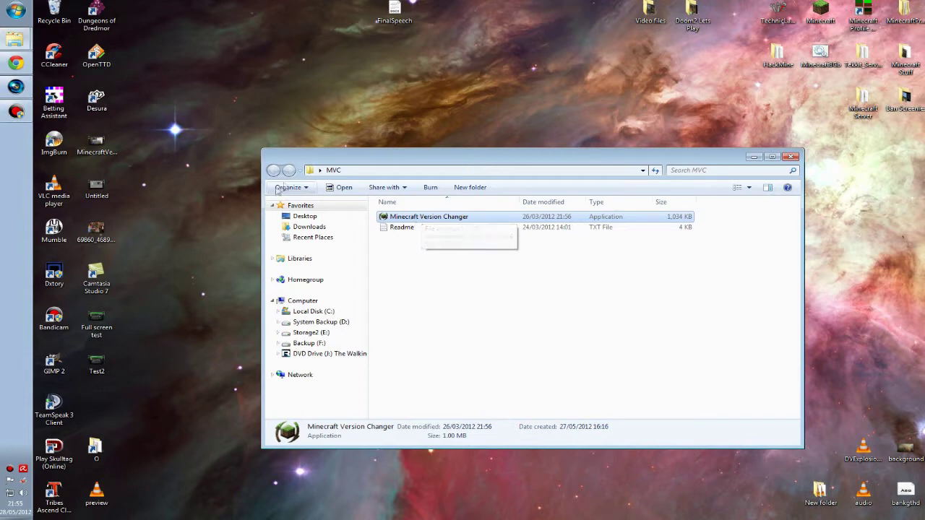
double_click(444, 216)
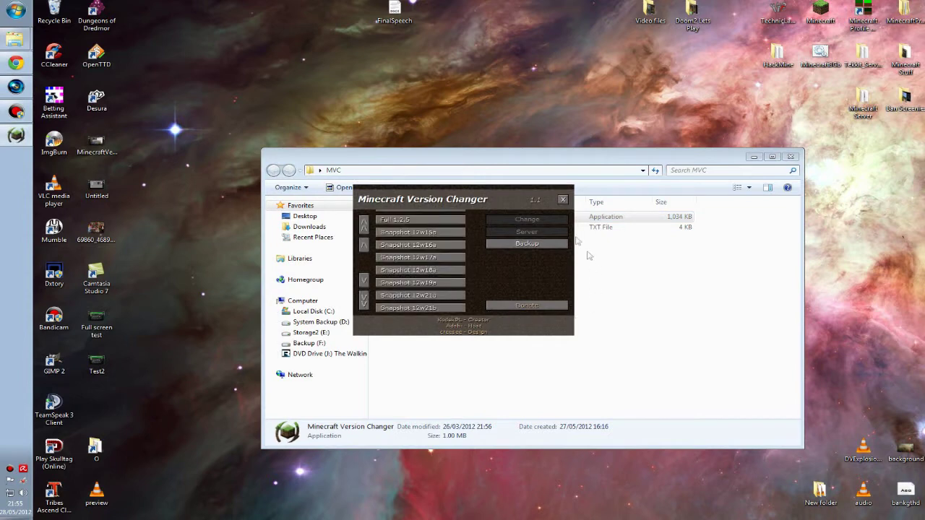
Close Explorer, log in via the launcher, check the game shows 12w21b, then close it
left_click_drag(478, 203, 427, 166)
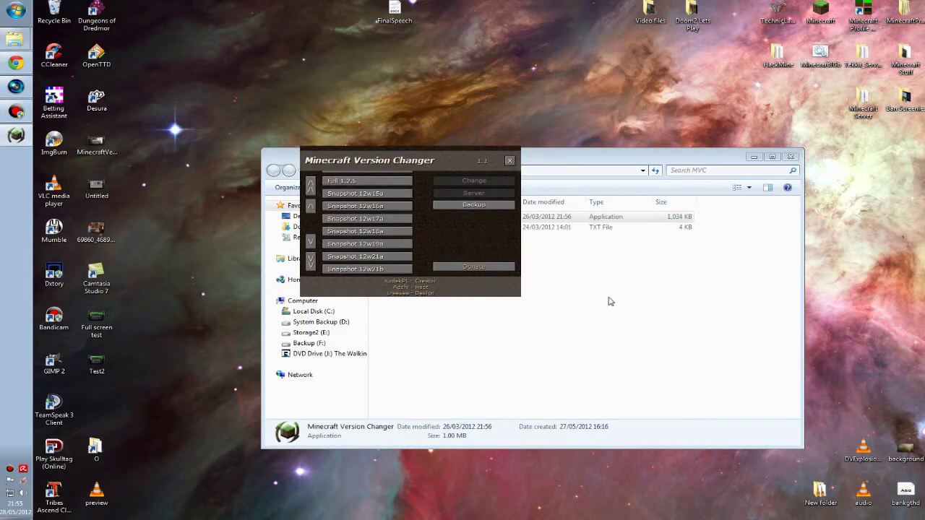
left_click_drag(409, 161, 230, 163)
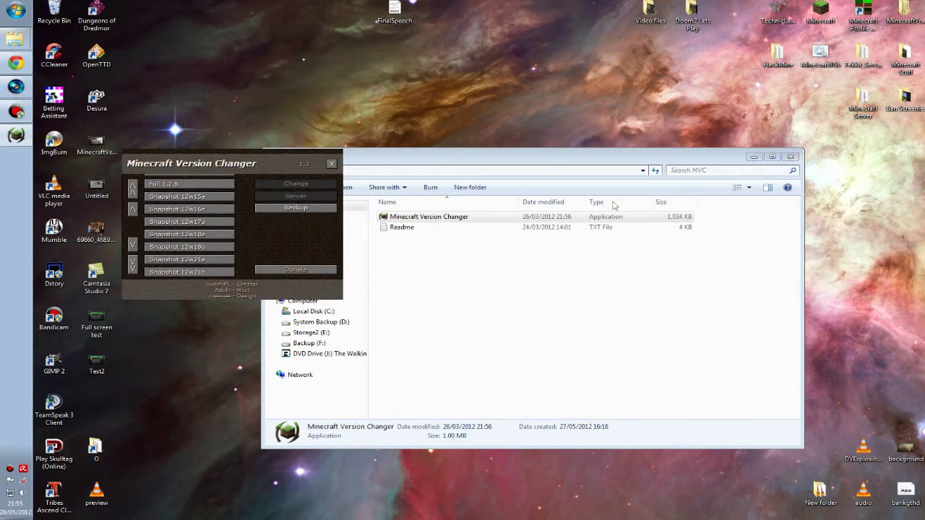
left_click(791, 156)
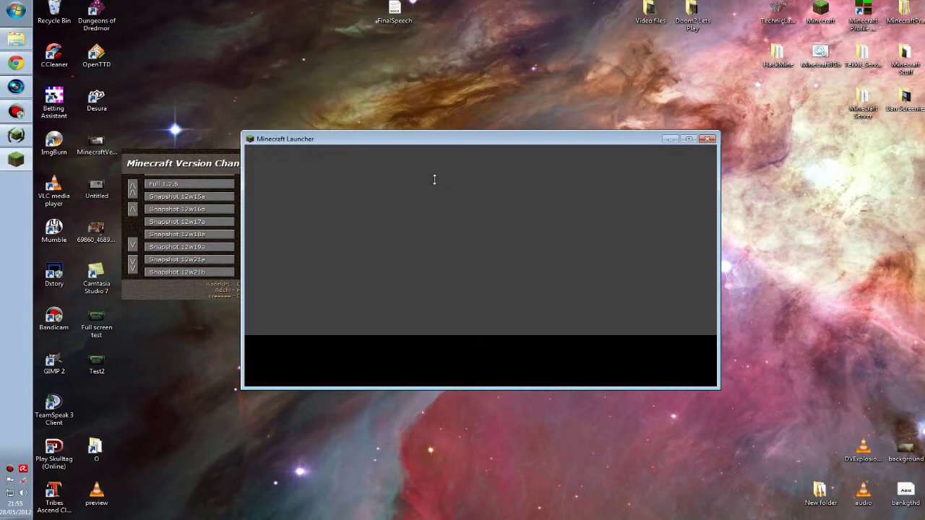
left_click(691, 362)
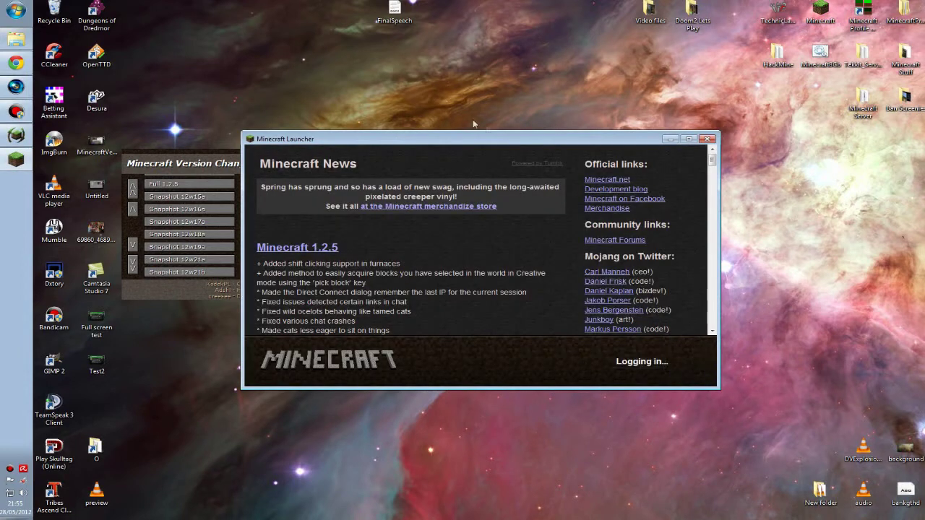
left_click_drag(587, 136, 610, 124)
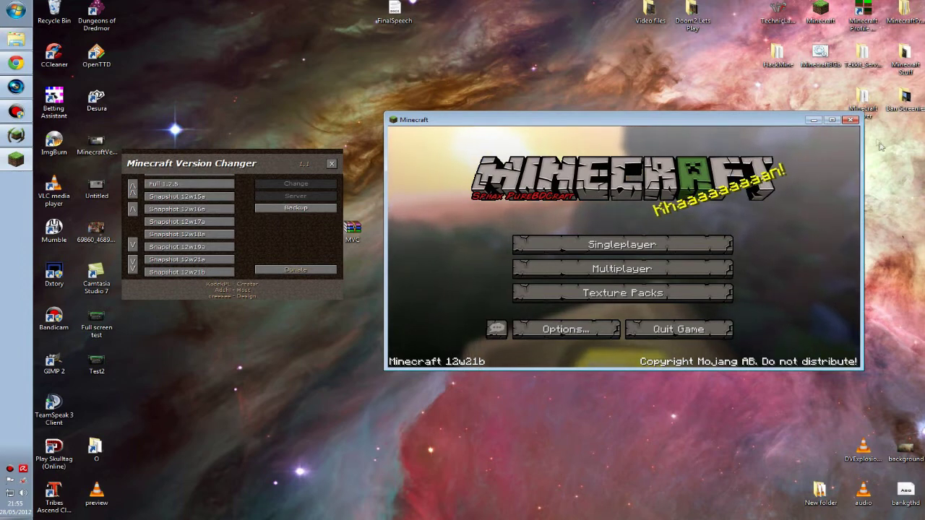
left_click(851, 119)
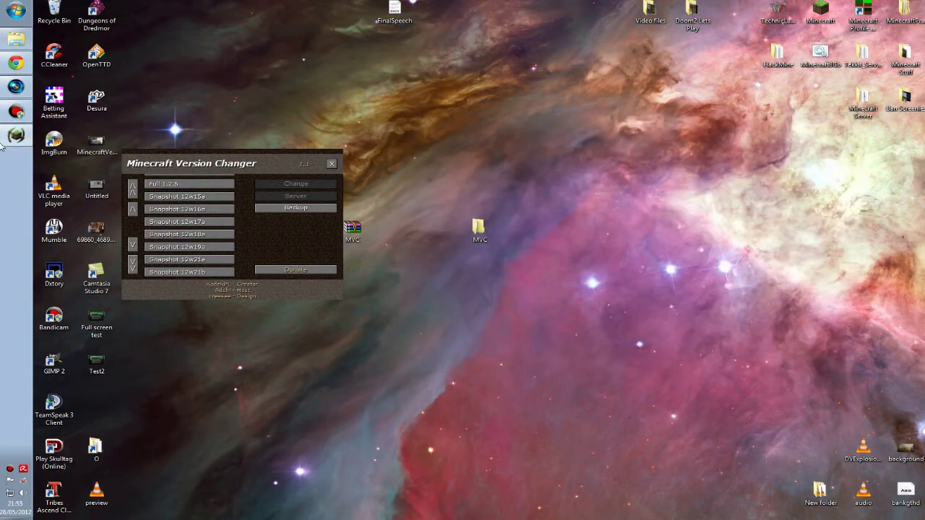
Move the Version Changer window right and scroll its list to the oldest versions
left_click_drag(237, 174, 626, 169)
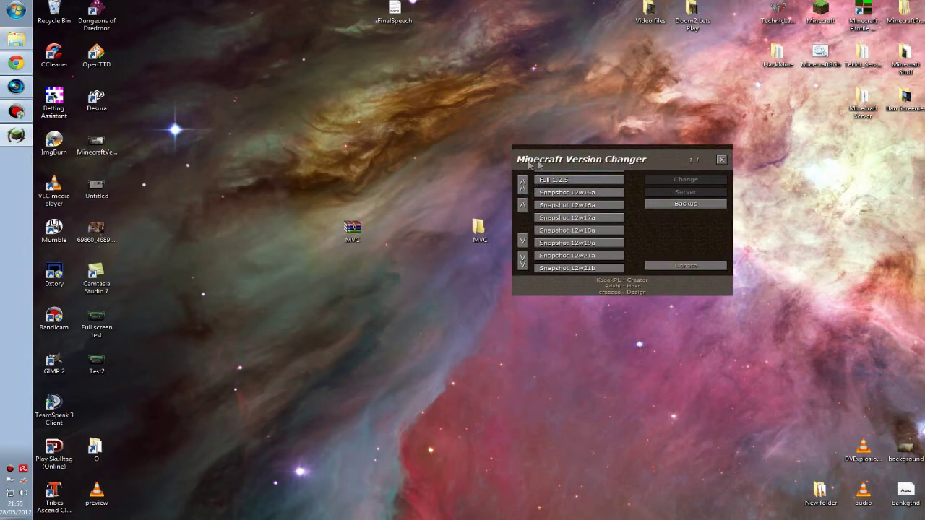
left_click(522, 205)
left_click(522, 206)
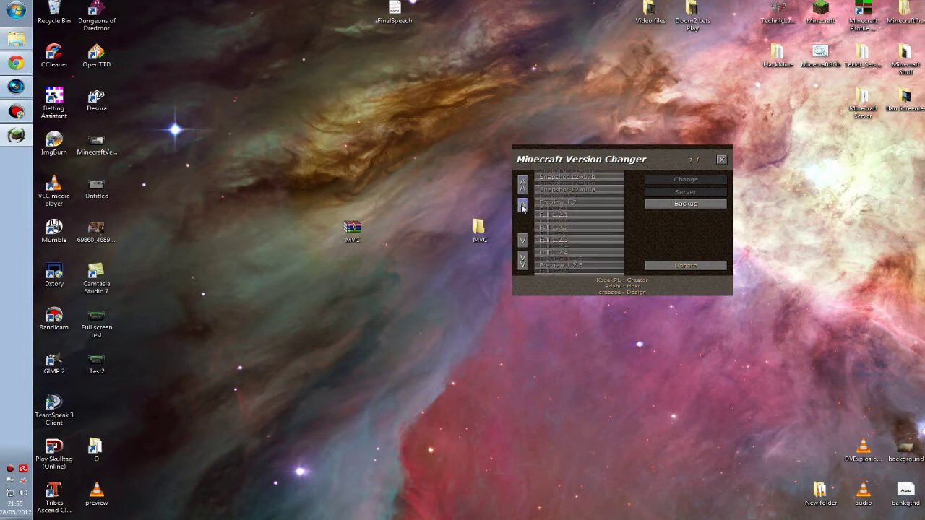
left_click(520, 208)
left_click(521, 207)
left_click(522, 206)
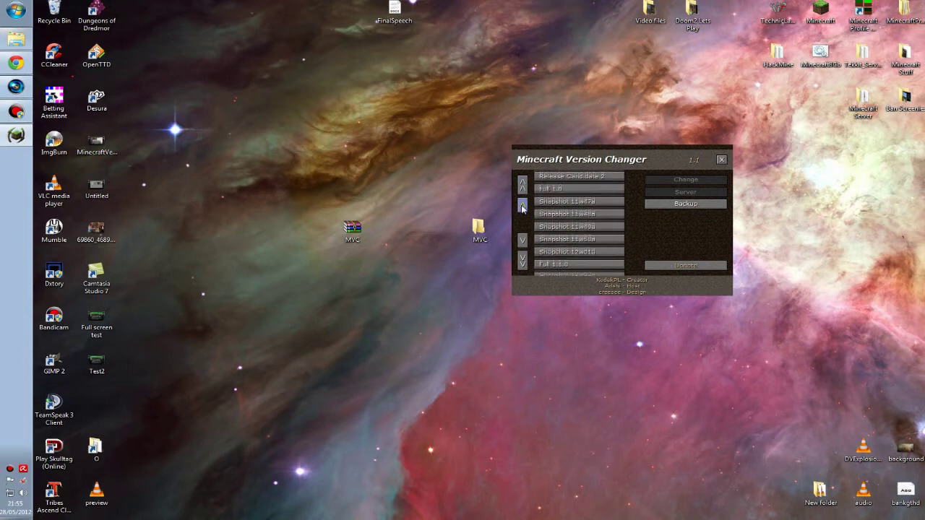
left_click(522, 206)
left_click(521, 207)
left_click(522, 184)
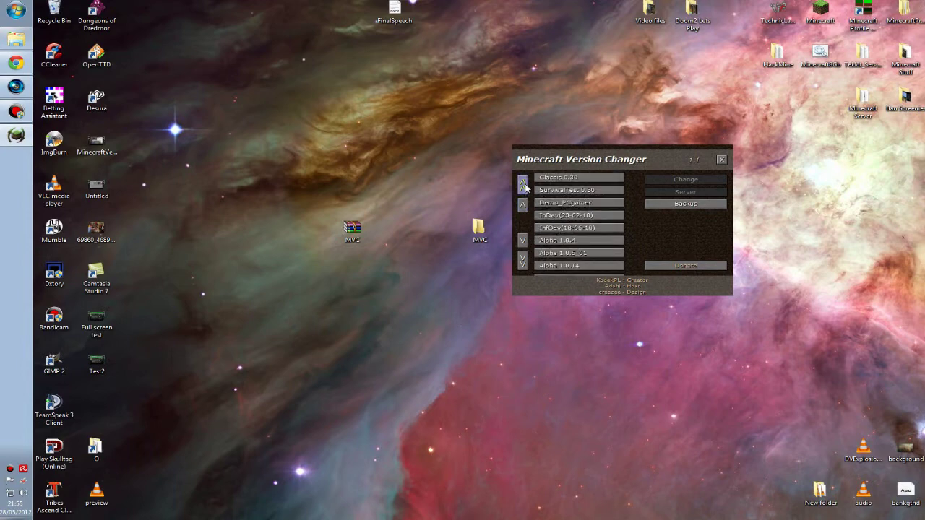
Look over Classic 0.30, Demo_PCgamer and InDev(23-02-10), then select Full 1.2.5
left_click(555, 177)
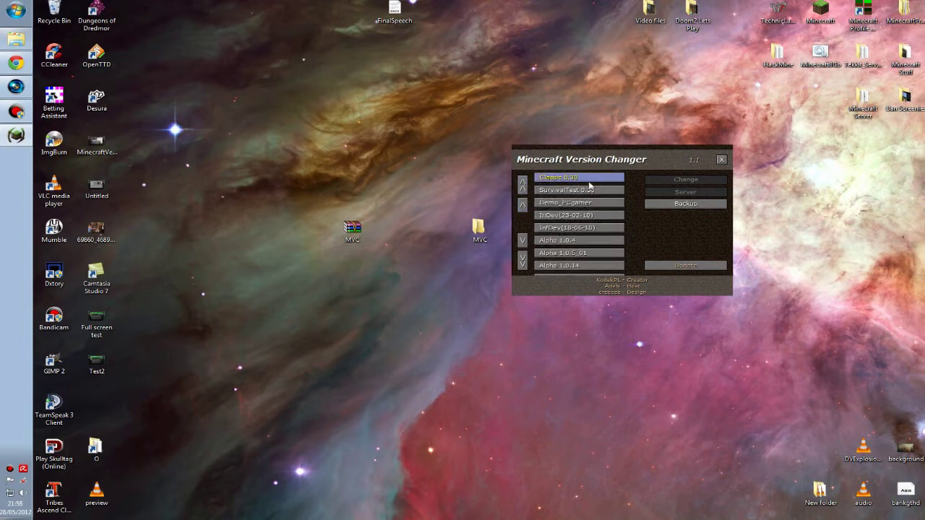
left_click(589, 190)
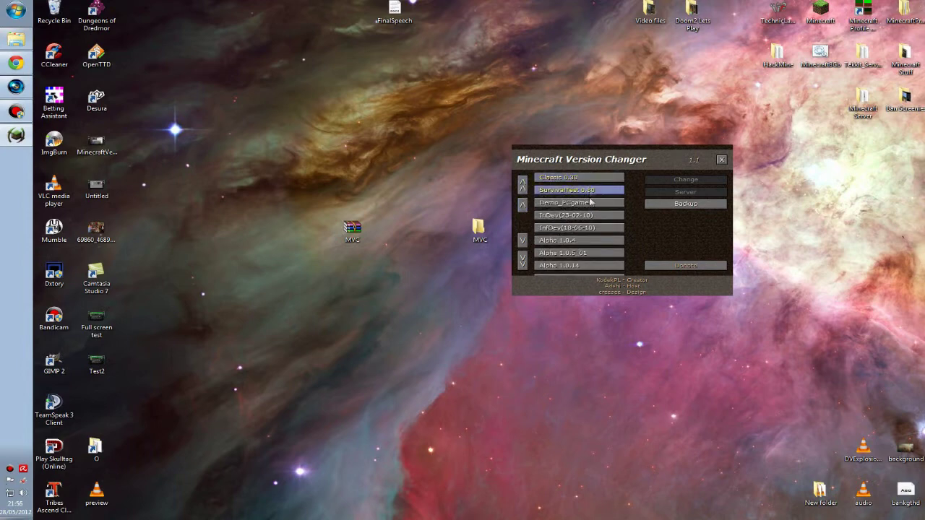
left_click(614, 265)
left_click(571, 203)
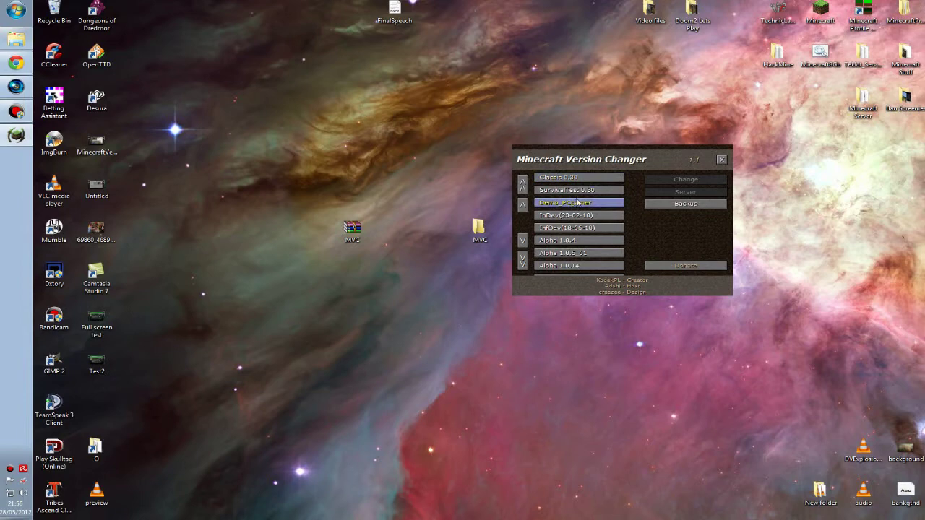
left_click(579, 253)
left_click(578, 215)
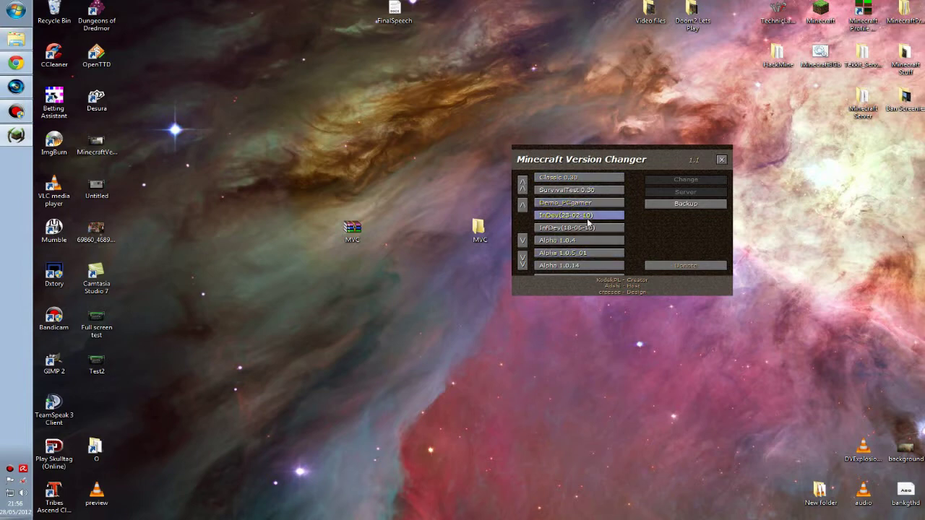
left_click(610, 240)
left_click(523, 243)
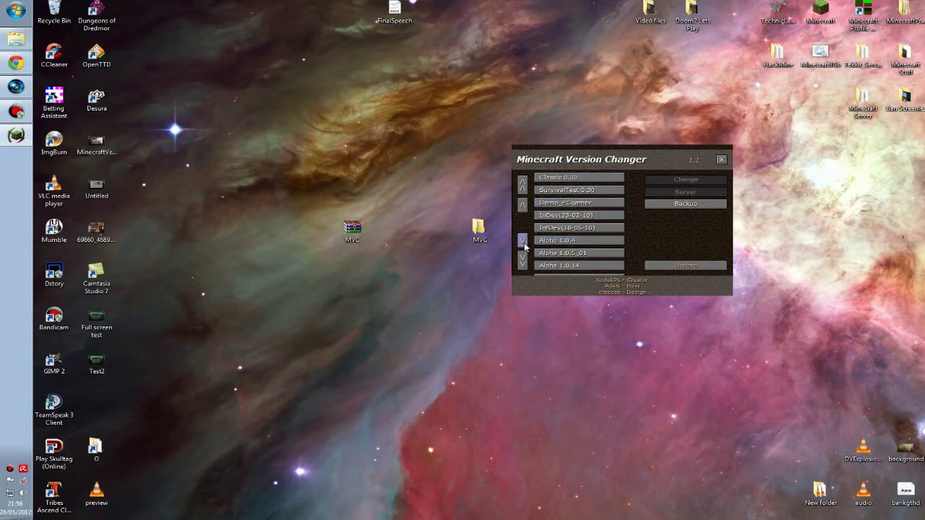
left_click(521, 264)
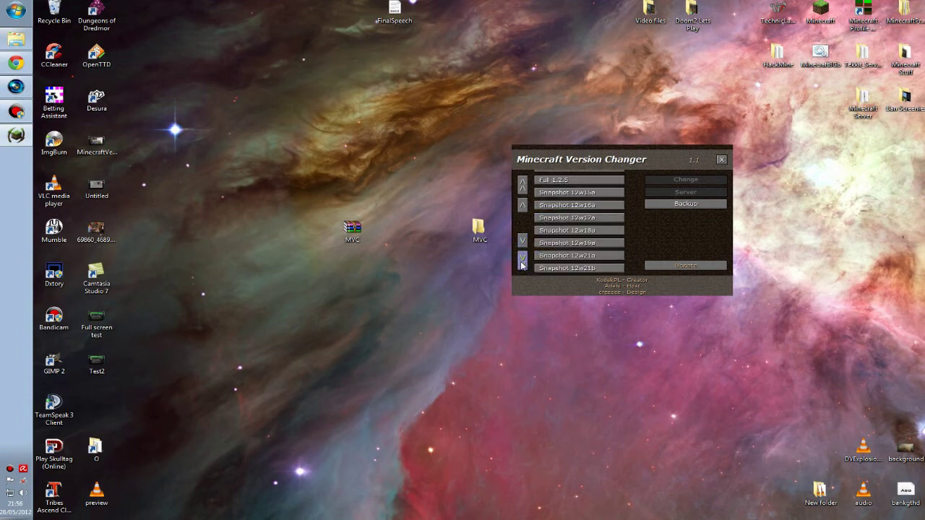
left_click(578, 181)
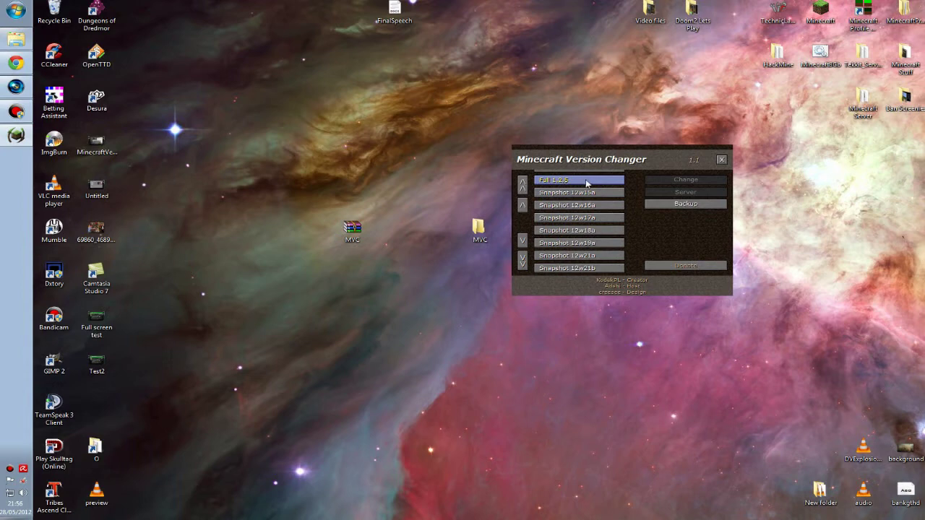
left_click(585, 183)
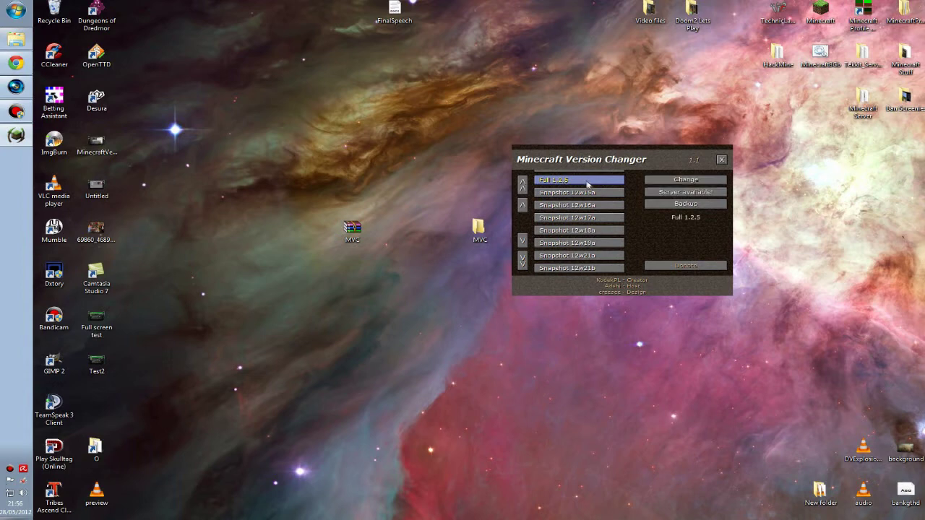
Apply the change so the installed game becomes Full 1.2.5
left_click(677, 187)
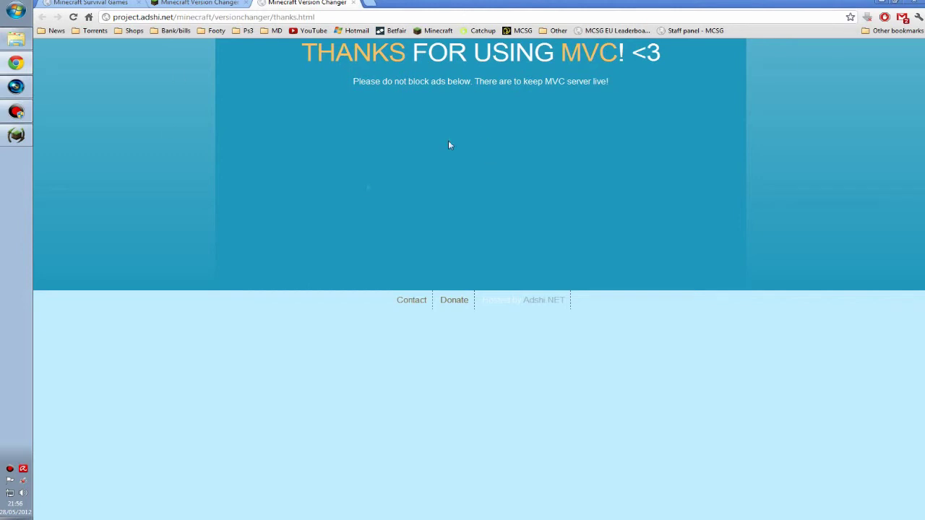
Close the MVC thanks tab, minimise Chrome, and dismiss the success message and version changer
left_click(353, 2)
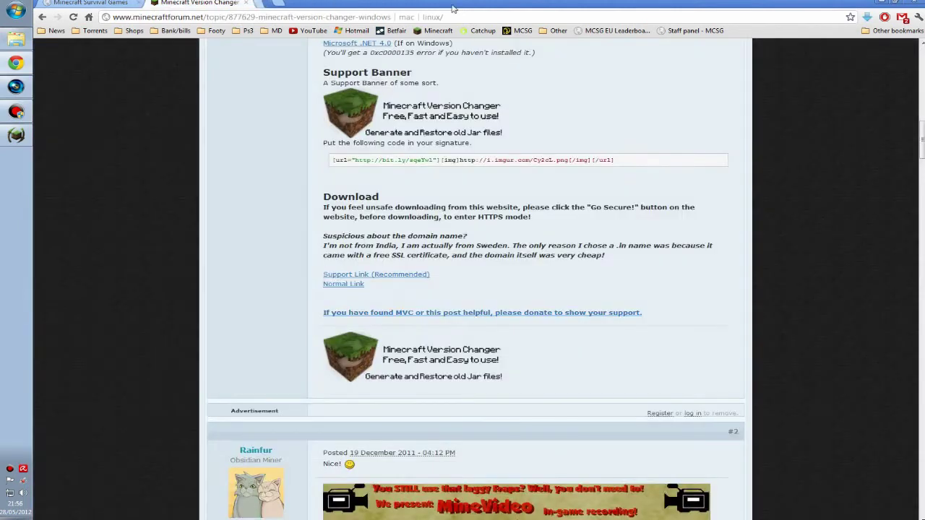
left_click(885, 2)
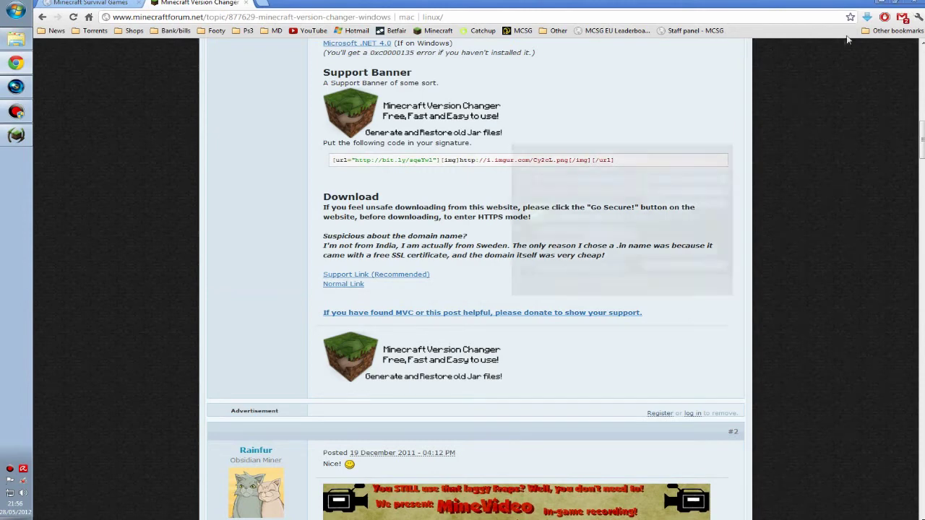
left_click(608, 239)
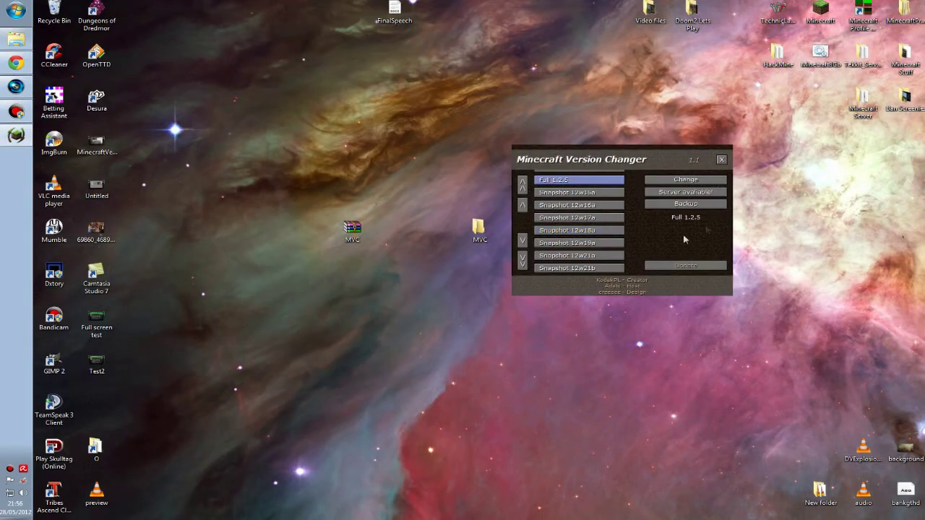
left_click(721, 159)
Start the Minecraft Launcher and log in to reach the Minecraft 1.2.5 title screen
double_click(820, 10)
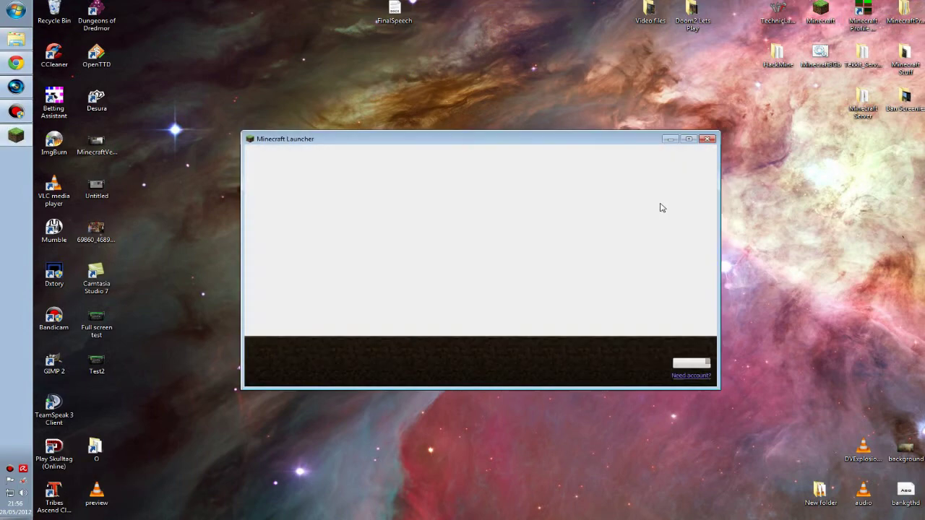
left_click(692, 364)
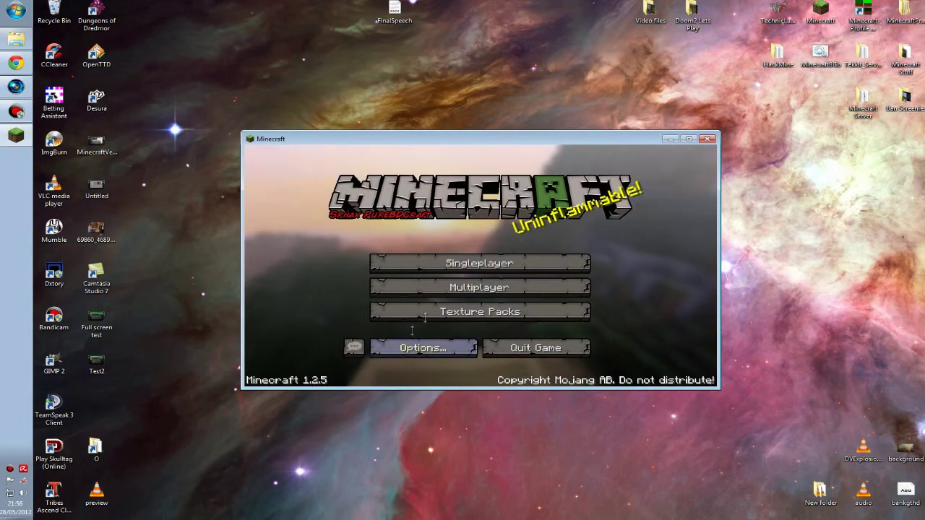
Open Multiplayer, maximise the game window, and scroll the server list as servers respond
left_click(506, 288)
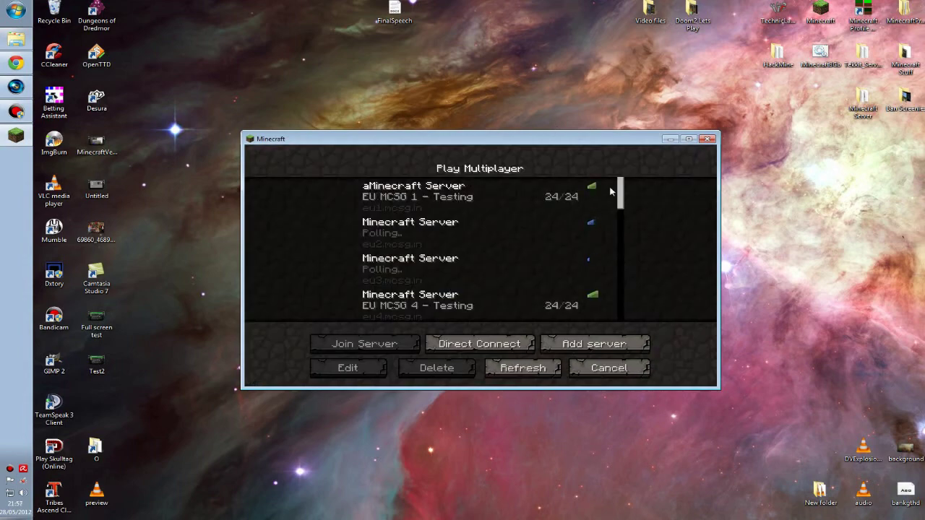
scroll(620, 193, "down", 1)
left_click_drag(620, 191, 623, 210)
double_click(537, 142)
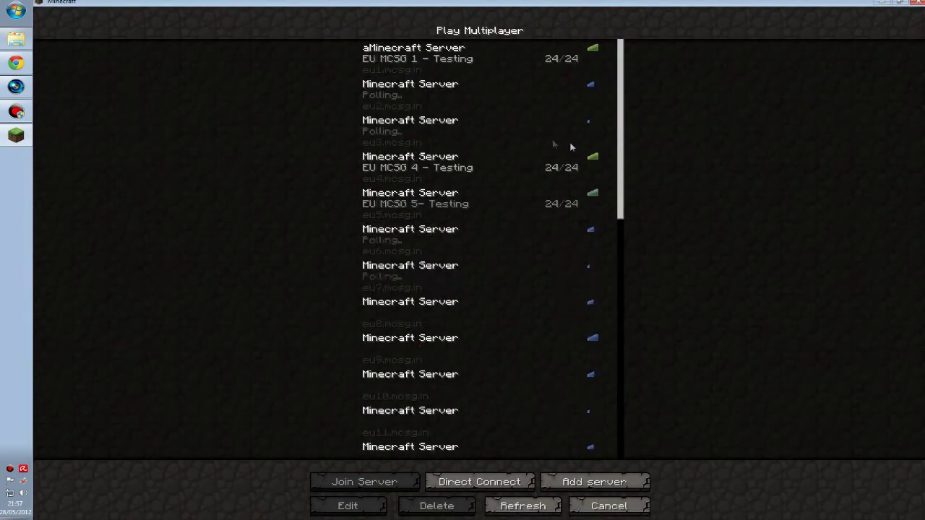
scroll(619, 155, "down", 2)
left_click_drag(619, 156, 619, 100)
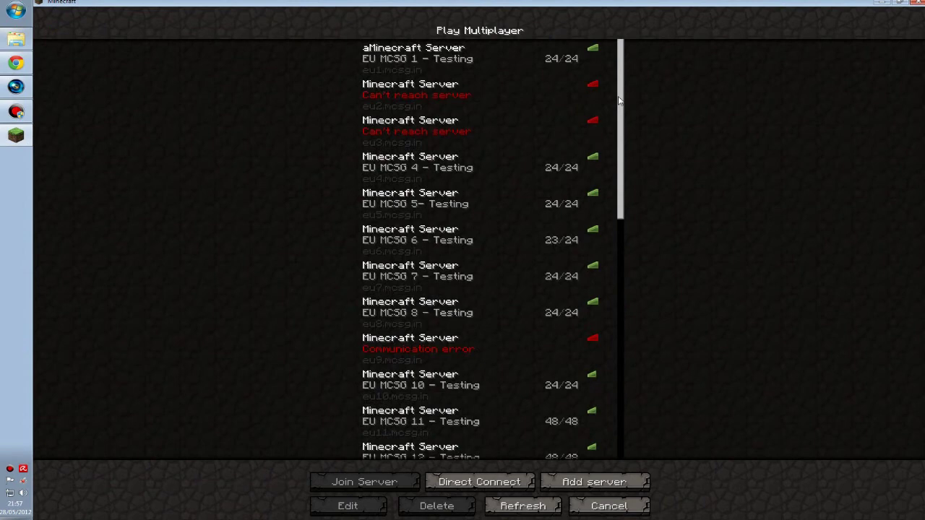